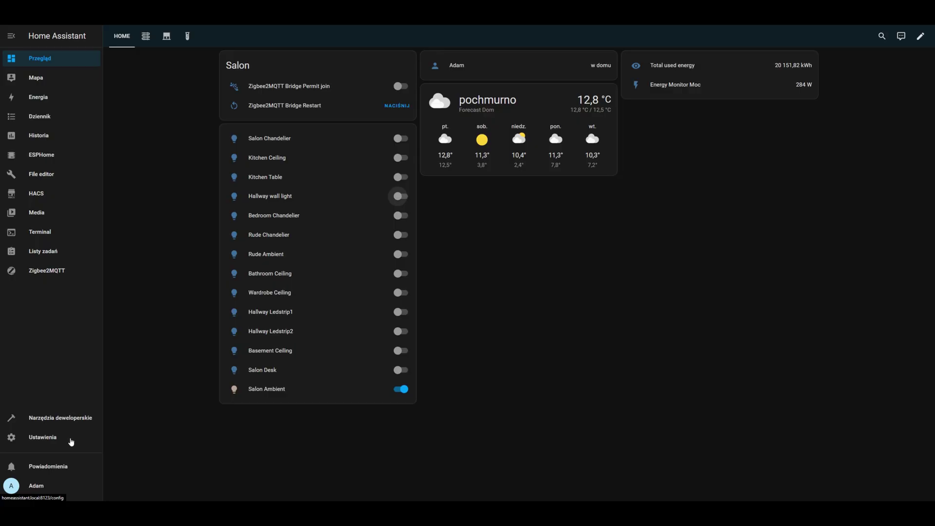
Search new integrations for 'hue' and pick Emulated Hue, reaching the configuration.yaml-only notice.
{"action": "left_click", "coordinate": [43, 436]}
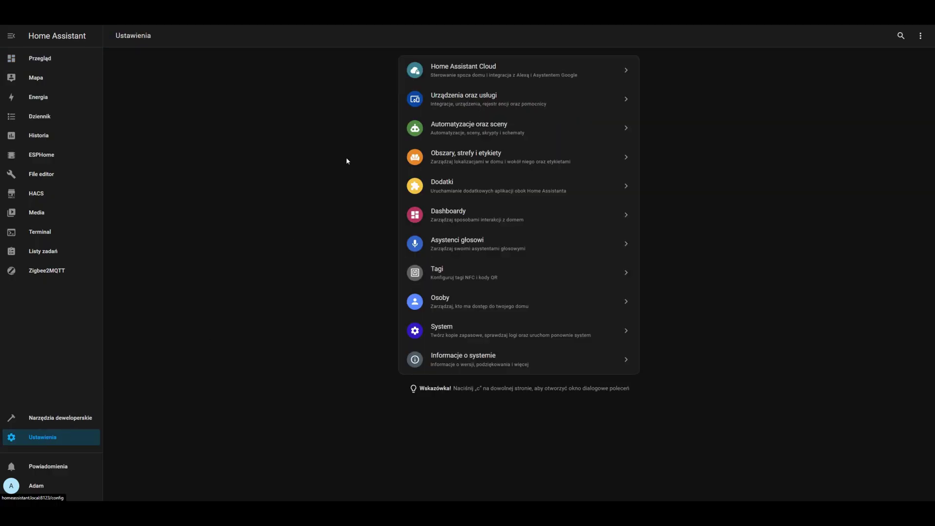
{"action": "left_click", "coordinate": [508, 97]}
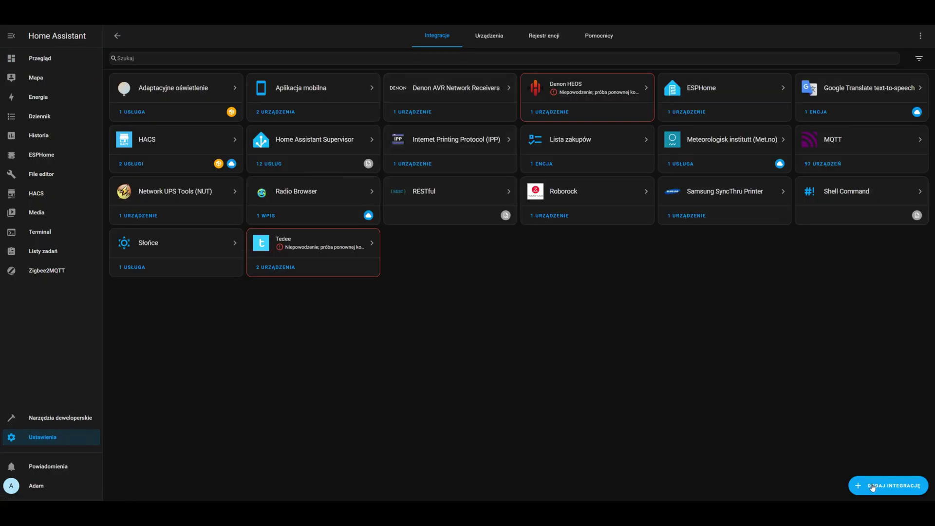
{"action": "left_click", "coordinate": [868, 483]}
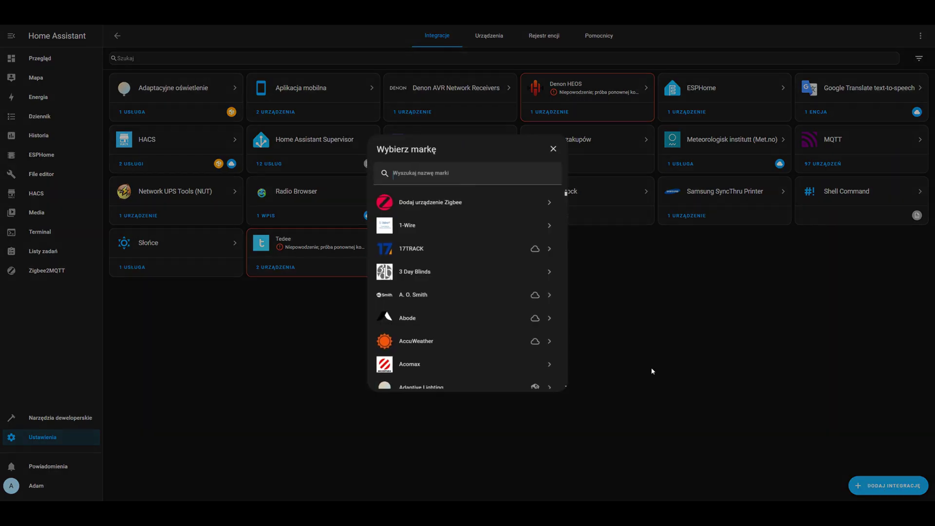
{"action": "type", "text": "hue"}
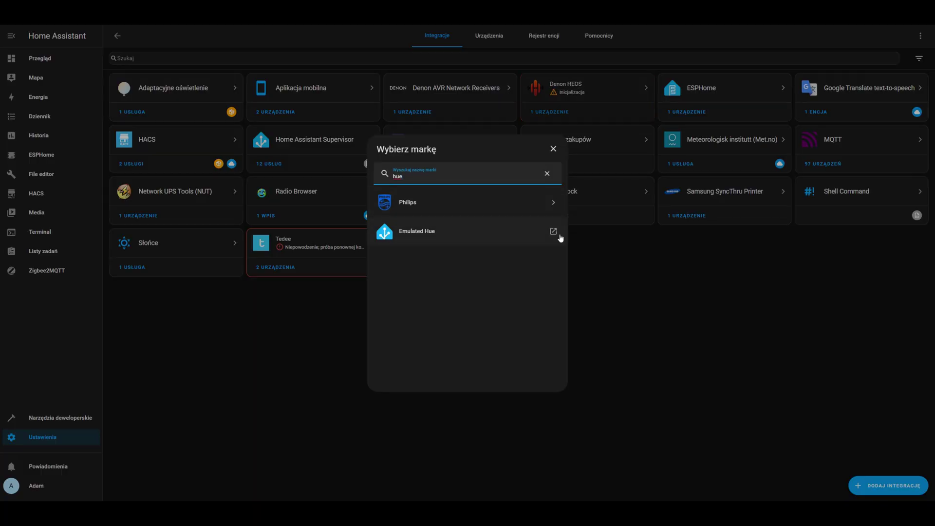
{"action": "left_click", "coordinate": [530, 239]}
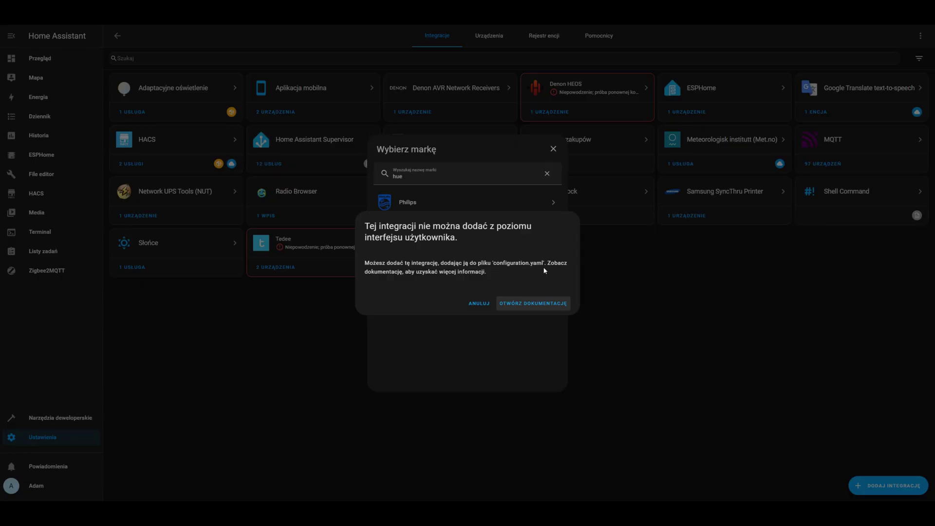
Open the Emulated Hue documentation and scroll through its configuration variables and example block.
{"action": "left_click", "coordinate": [543, 304]}
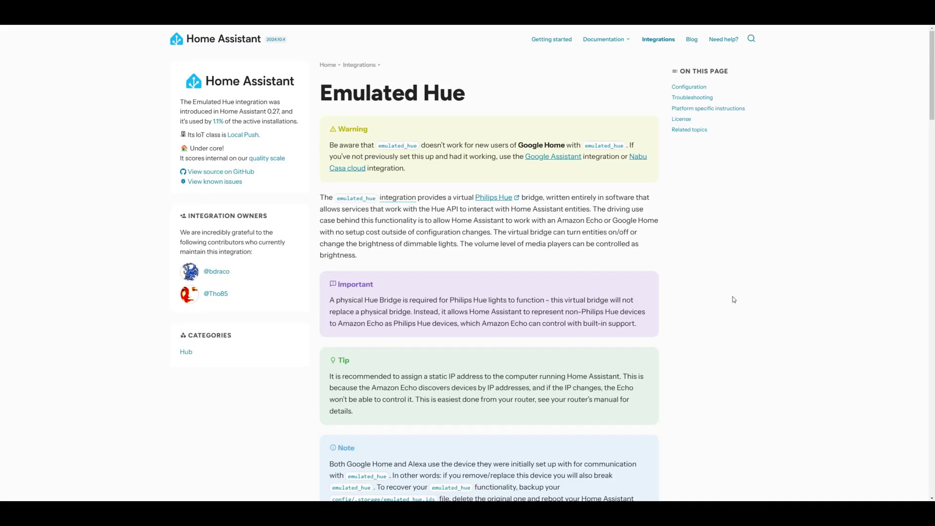
{"action": "scroll", "coordinate": [443, 187], "scroll_direction": "down", "scroll_amount": 5}
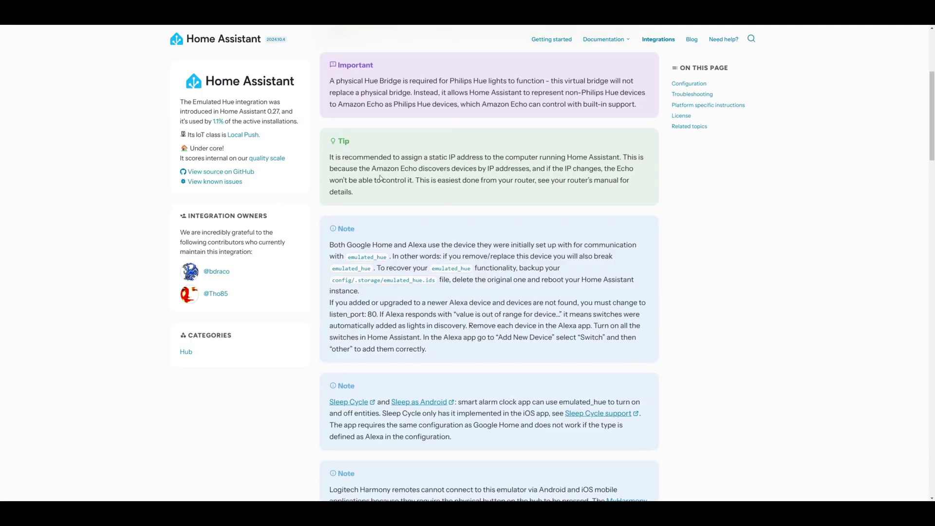
{"action": "scroll", "coordinate": [380, 178], "scroll_direction": "down", "scroll_amount": 8}
{"action": "scroll", "coordinate": [466, 193], "scroll_direction": "down", "scroll_amount": 4}
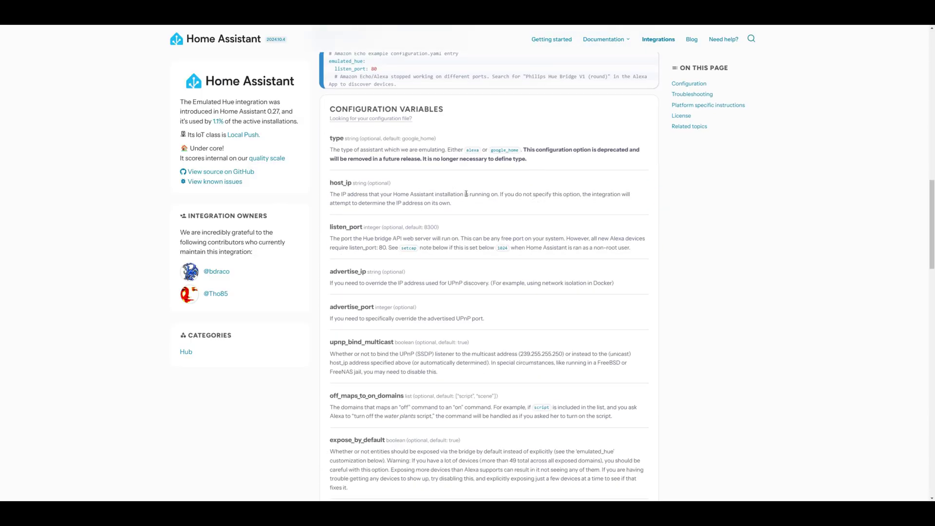
{"action": "scroll", "coordinate": [466, 194], "scroll_direction": "down", "scroll_amount": 15}
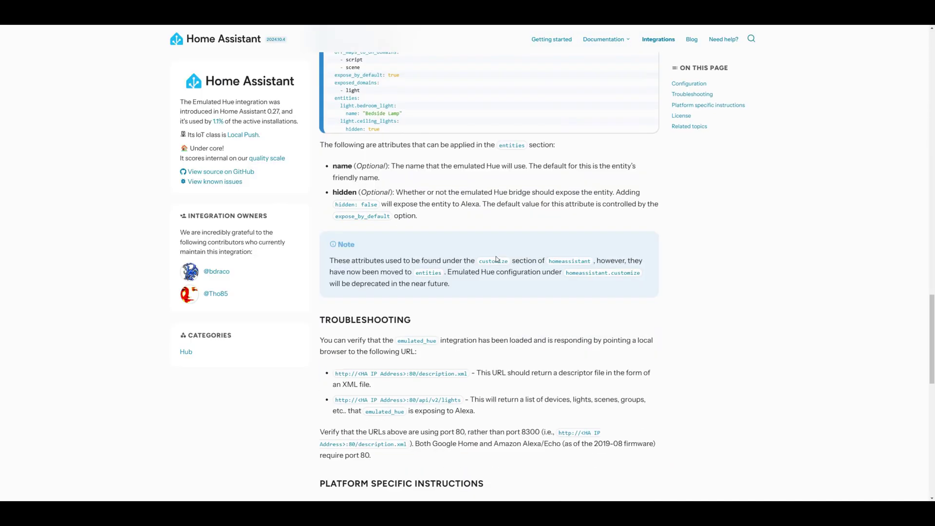
{"action": "scroll", "coordinate": [495, 262], "scroll_direction": "down", "scroll_amount": 10}
{"action": "scroll", "coordinate": [447, 320], "scroll_direction": "up", "scroll_amount": 6}
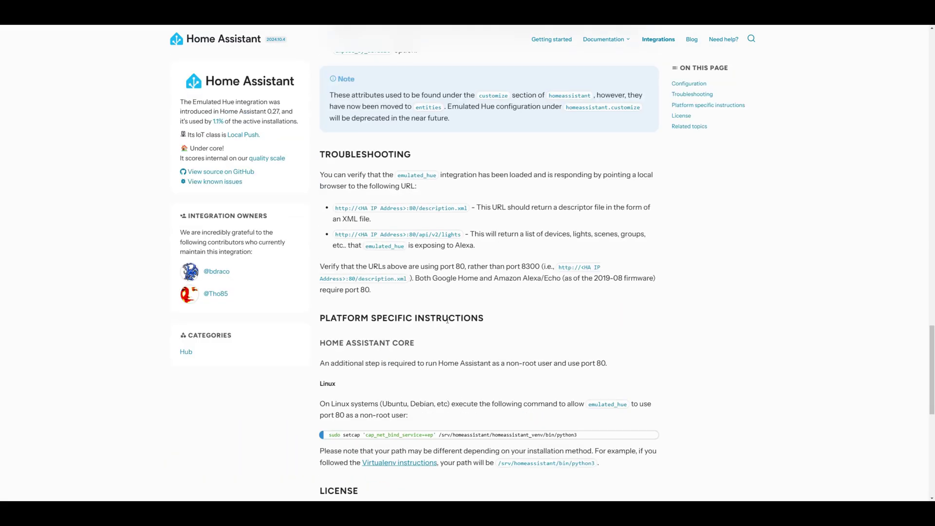
{"action": "scroll", "coordinate": [447, 312], "scroll_direction": "up", "scroll_amount": 2}
{"action": "scroll", "coordinate": [540, 292], "scroll_direction": "up", "scroll_amount": 2}
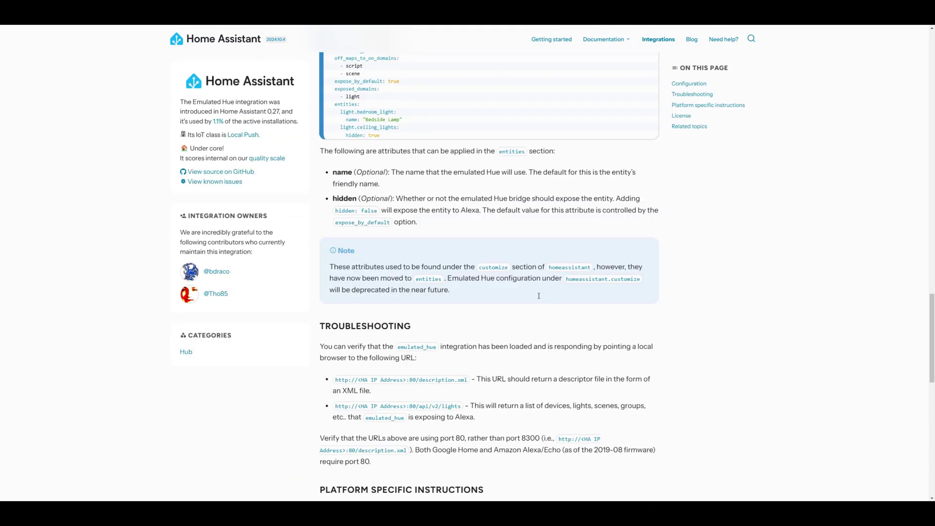
{"action": "scroll", "coordinate": [539, 296], "scroll_direction": "up", "scroll_amount": 1}
{"action": "scroll", "coordinate": [455, 255], "scroll_direction": "up", "scroll_amount": 5}
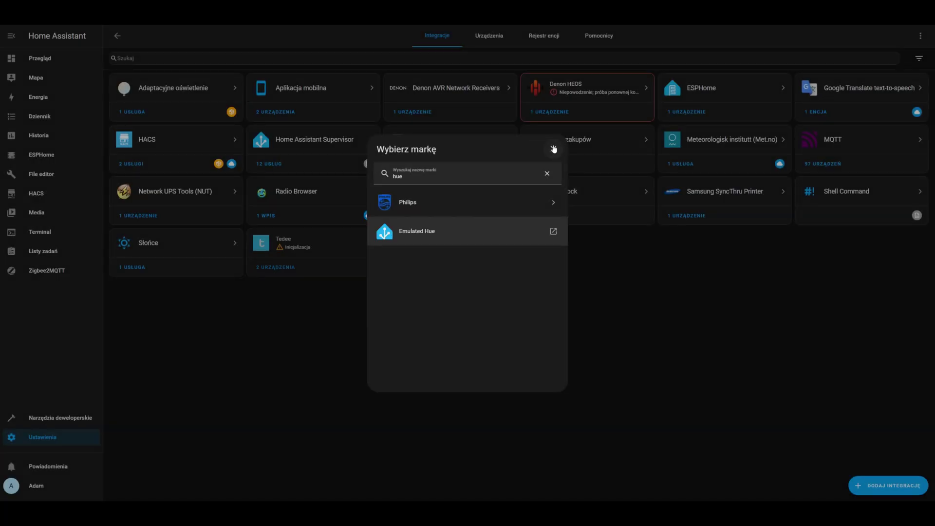
Check the Salon Ambient light's settings on the Overview, confirming entity ID light.salon_ambient, then close it.
{"action": "key", "text": "Escape"}
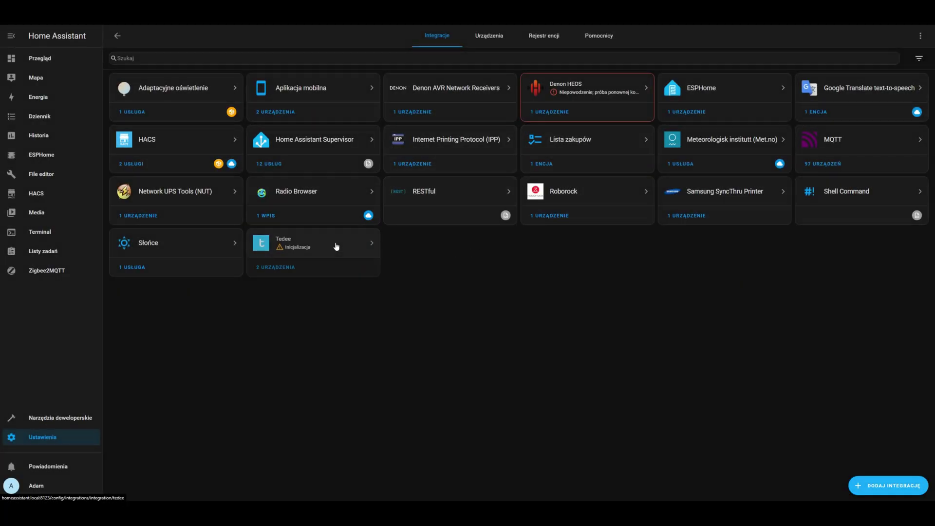
{"action": "left_click", "coordinate": [40, 59]}
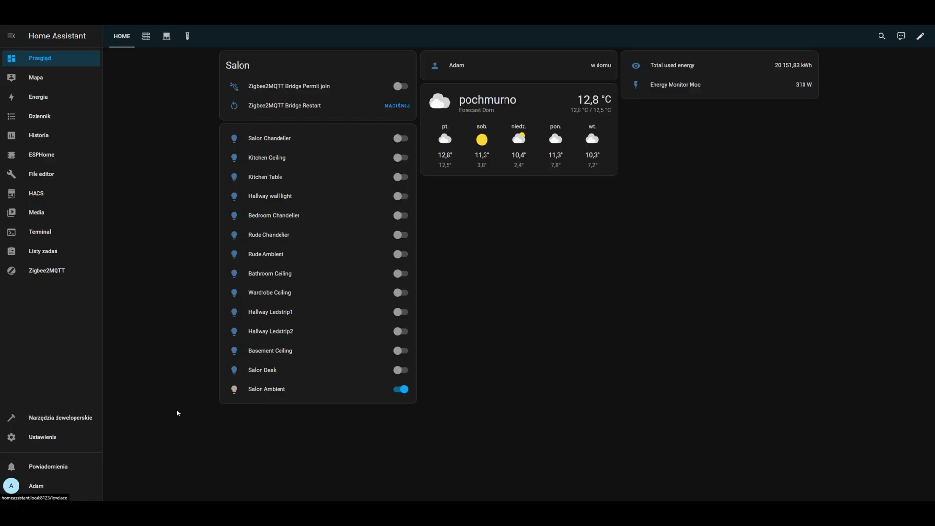
{"action": "left_click", "coordinate": [236, 395]}
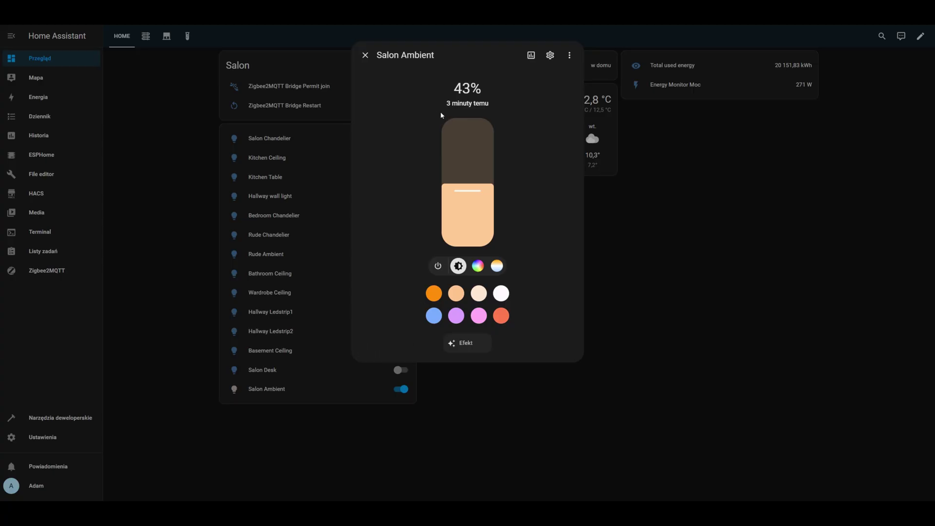
{"action": "left_click", "coordinate": [551, 56]}
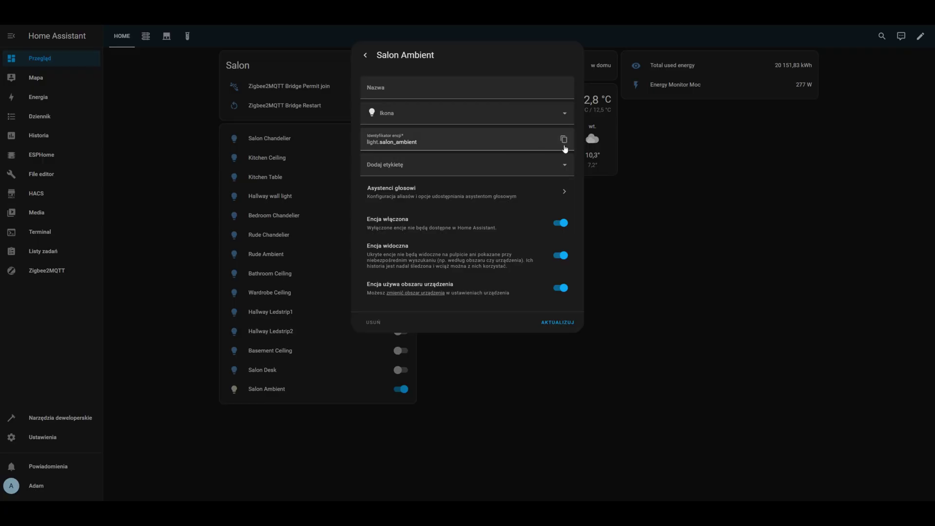
{"action": "left_click", "coordinate": [365, 55]}
{"action": "left_click", "coordinate": [366, 55]}
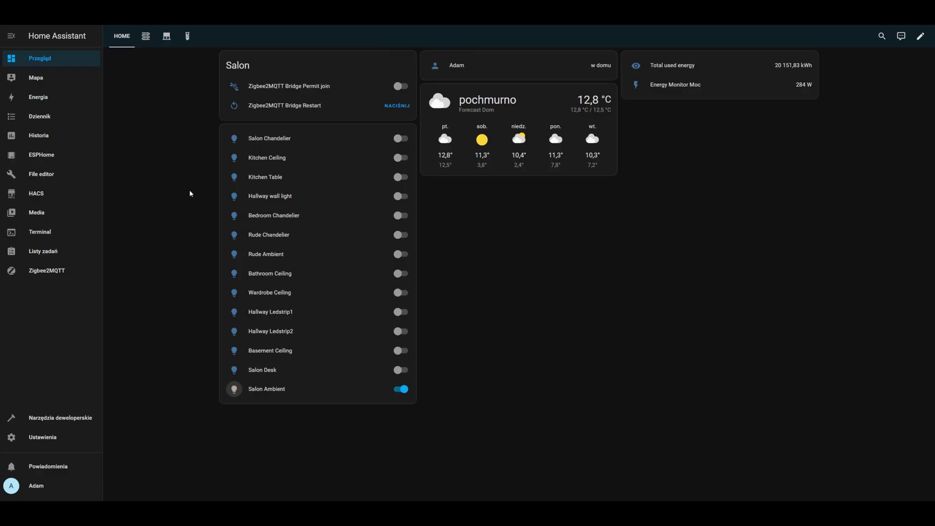
Open configuration.yaml in File editor and review the emulated_hue host_ip, expose_by_default and entities lines.
{"action": "left_click", "coordinate": [40, 177]}
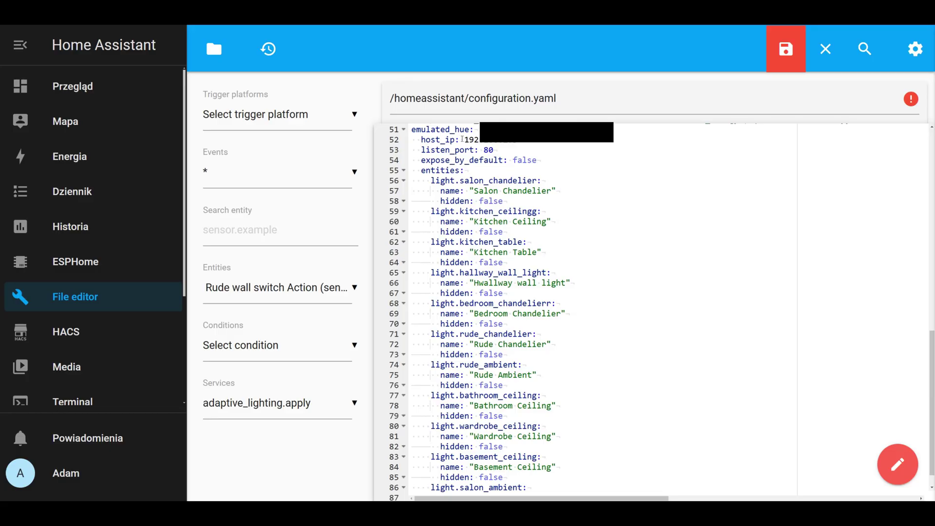
{"action": "left_click_drag", "start_coordinate": [461, 141], "coordinate": [526, 144]}
{"action": "left_click", "coordinate": [520, 142]}
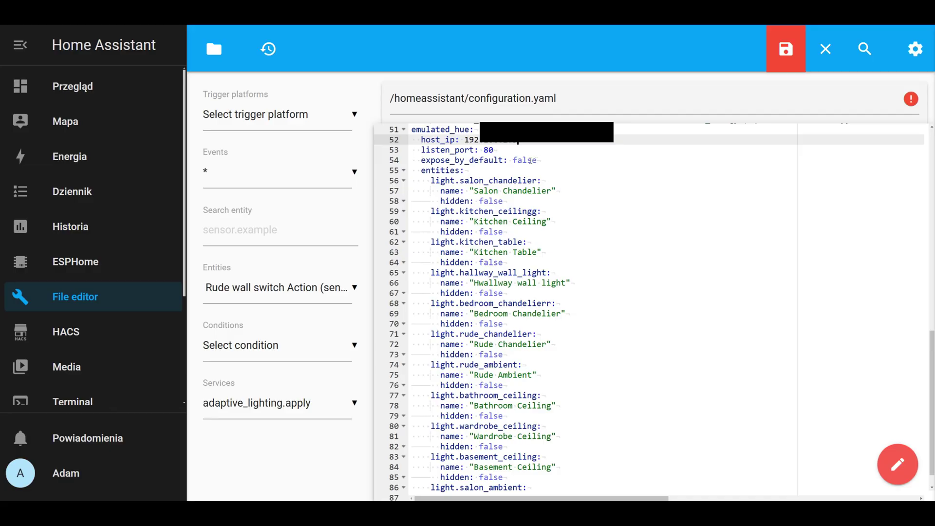
{"action": "left_click", "coordinate": [528, 161]}
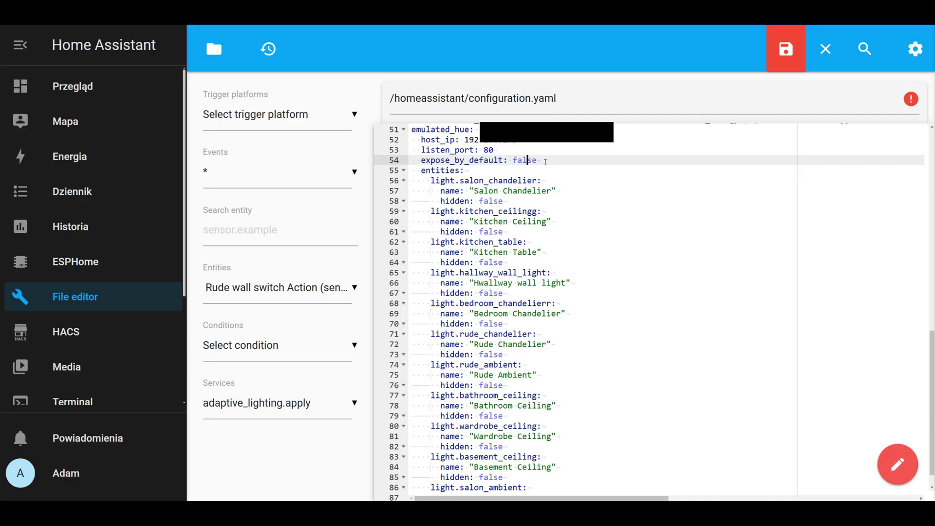
{"action": "left_click_drag", "start_coordinate": [421, 171], "coordinate": [456, 171]}
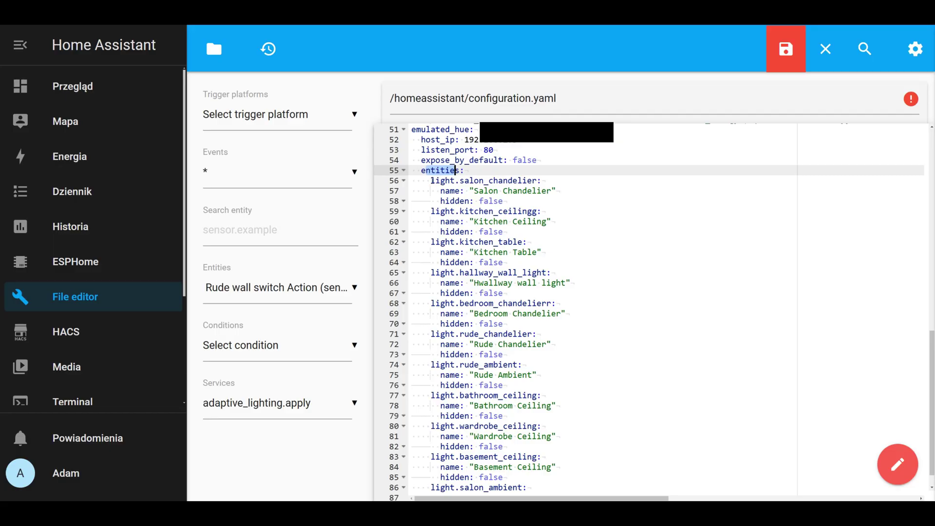
Re-indent the light.salon_chandelier entry and its 'Salon Chandelier' name line using spaces.
{"action": "left_click_drag", "start_coordinate": [431, 180], "coordinate": [537, 180]}
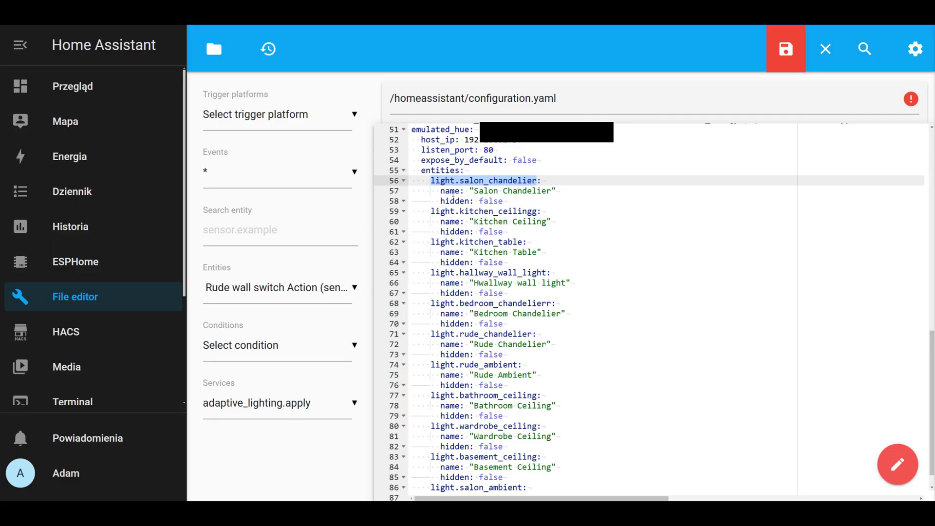
{"action": "left_click", "coordinate": [477, 191]}
{"action": "left_click_drag", "start_coordinate": [479, 191], "coordinate": [551, 192]}
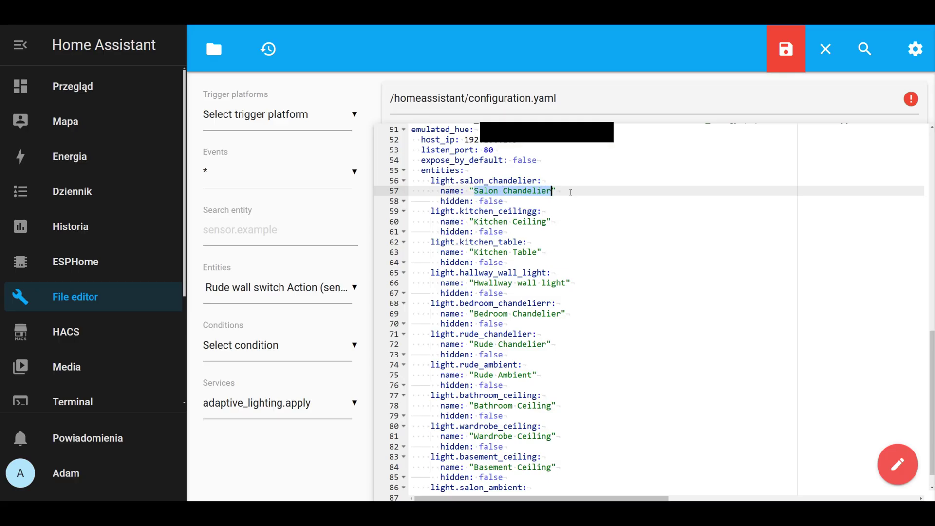
{"action": "left_click", "coordinate": [570, 192]}
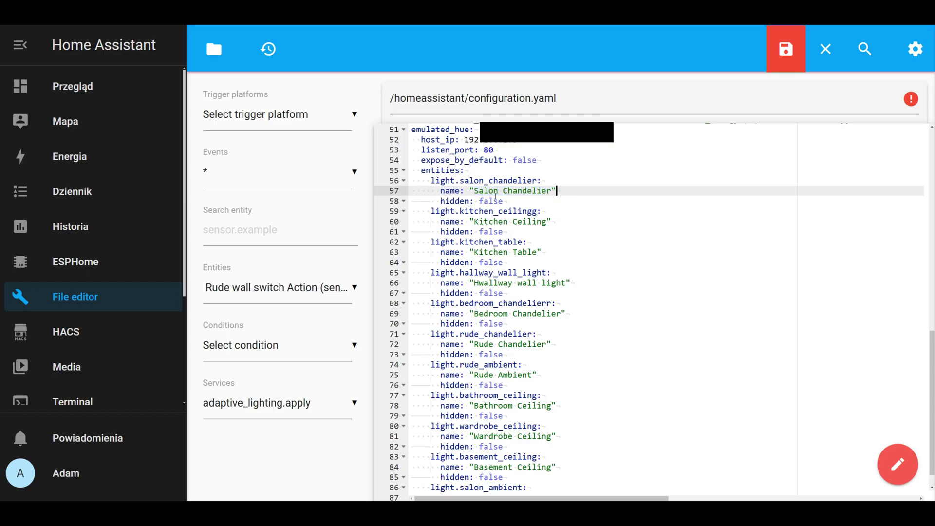
{"action": "double_click", "coordinate": [485, 191]}
{"action": "left_click", "coordinate": [524, 191]}
{"action": "left_click", "coordinate": [576, 190]}
Re-indent the hidden: false line with spaces and save configuration.yaml.
{"action": "left_click", "coordinate": [445, 201]}
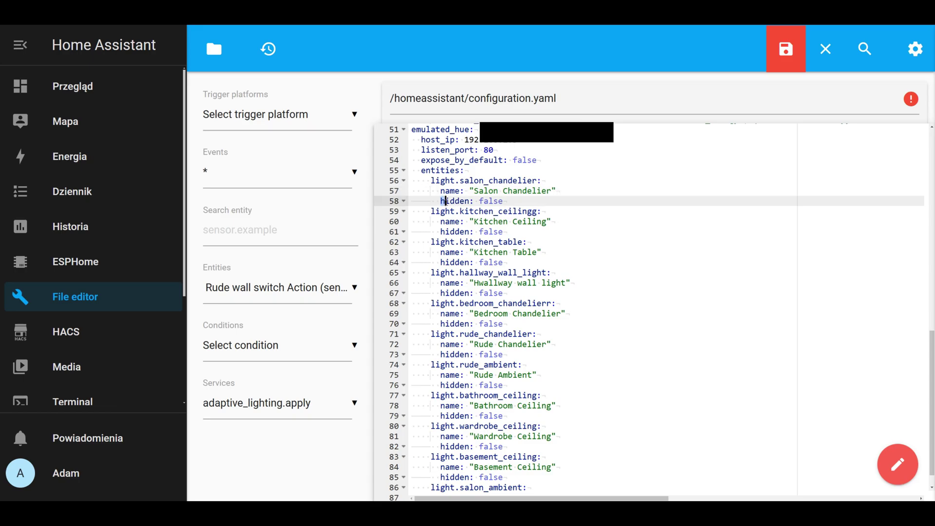
{"action": "left_click_drag", "start_coordinate": [440, 200], "coordinate": [509, 201]}
{"action": "left_click", "coordinate": [519, 201]}
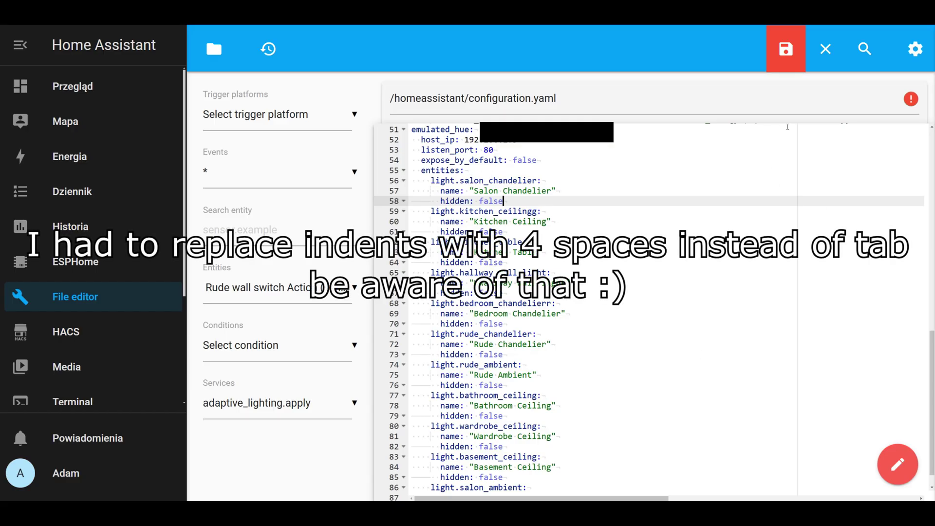
{"action": "left_click", "coordinate": [786, 50]}
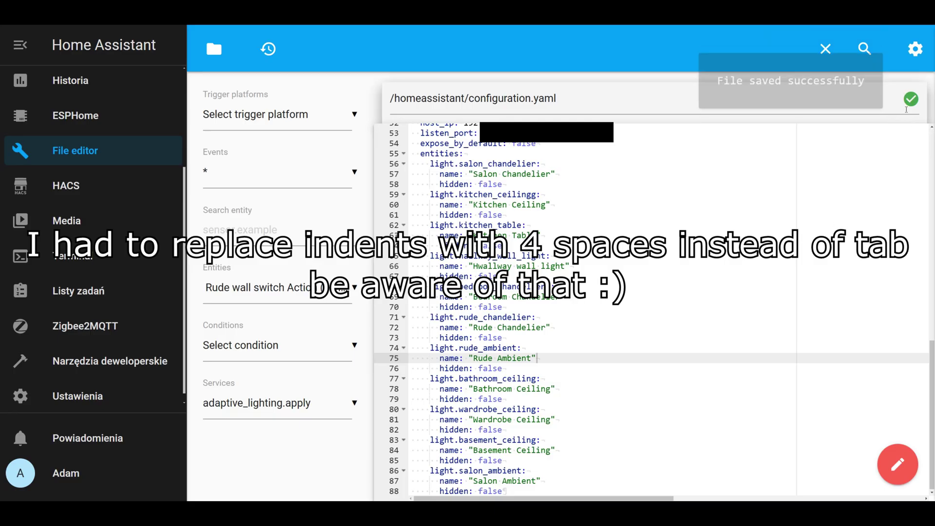
Confirm the configuration is valid in Developer Tools and perform a full Home Assistant restart.
{"action": "scroll", "coordinate": [117, 365], "scroll_direction": "down", "scroll_amount": 1}
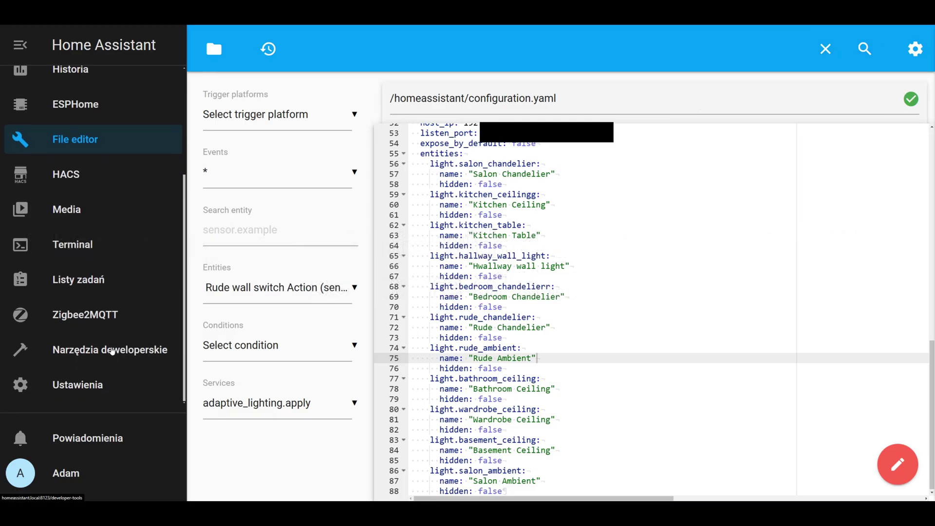
{"action": "left_click", "coordinate": [116, 350]}
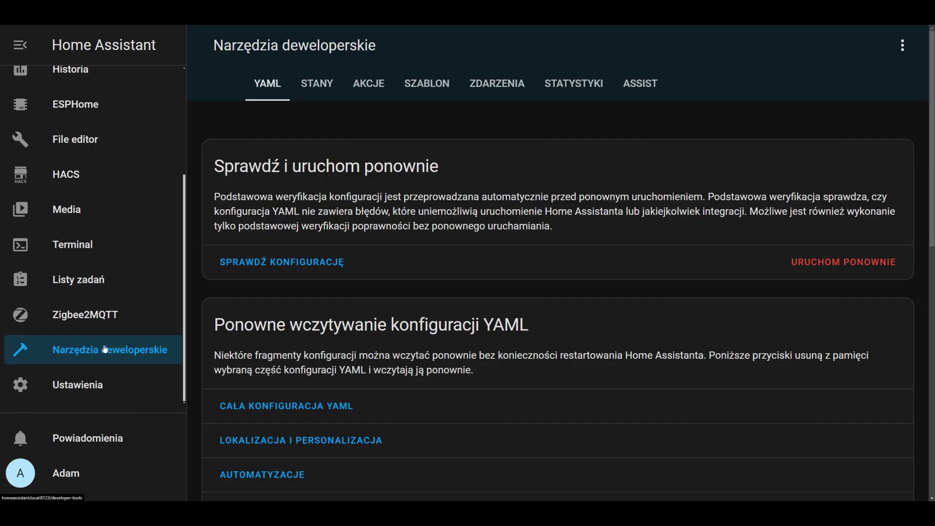
{"action": "left_click", "coordinate": [293, 260]}
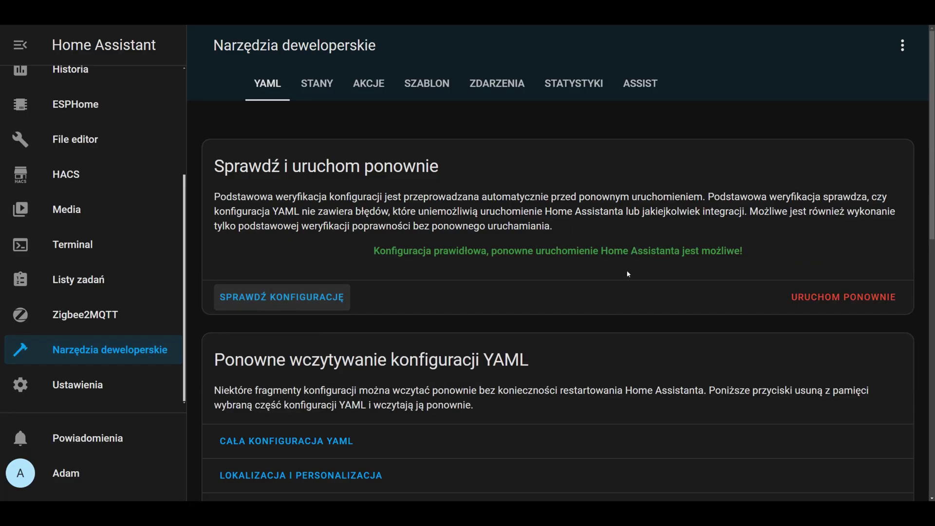
{"action": "left_click", "coordinate": [843, 305]}
{"action": "left_click", "coordinate": [420, 265]}
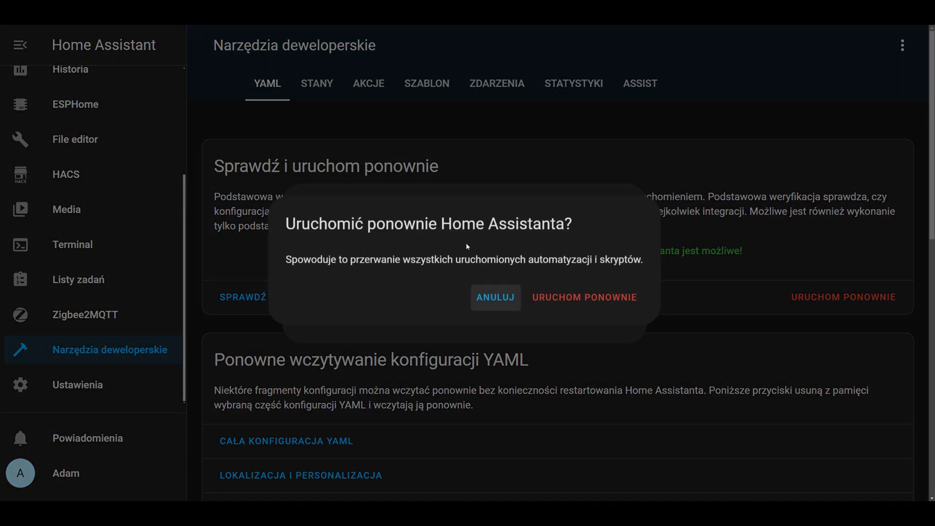
{"action": "left_click", "coordinate": [583, 298]}
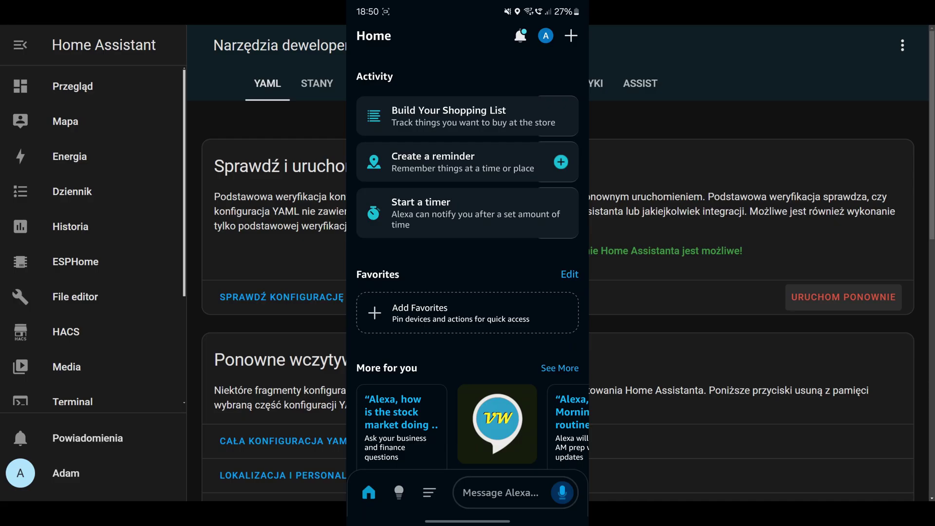
Refresh Alexa's Devices list to show the Home Assistant lights and toggle Salon Ambient.
{"action": "left_click", "coordinate": [399, 492]}
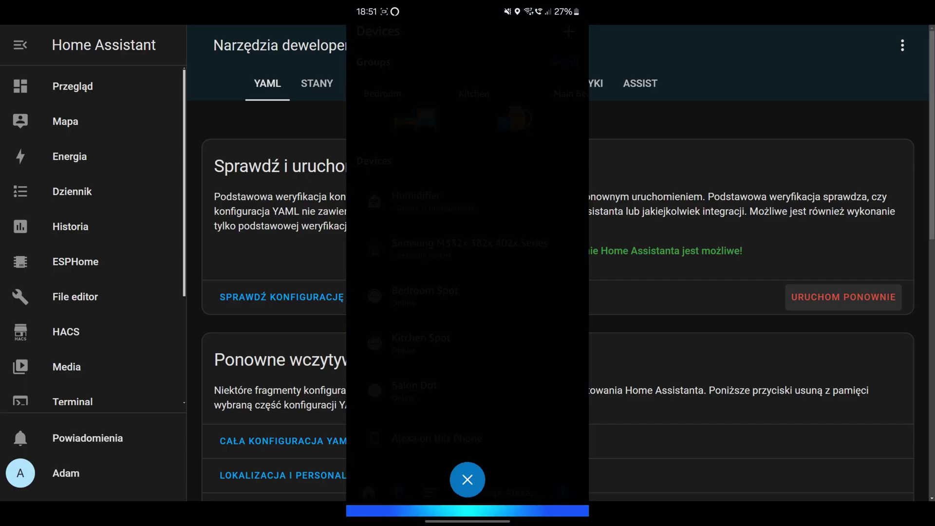
{"action": "left_click_drag", "start_coordinate": [522, 182], "coordinate": [512, 389]}
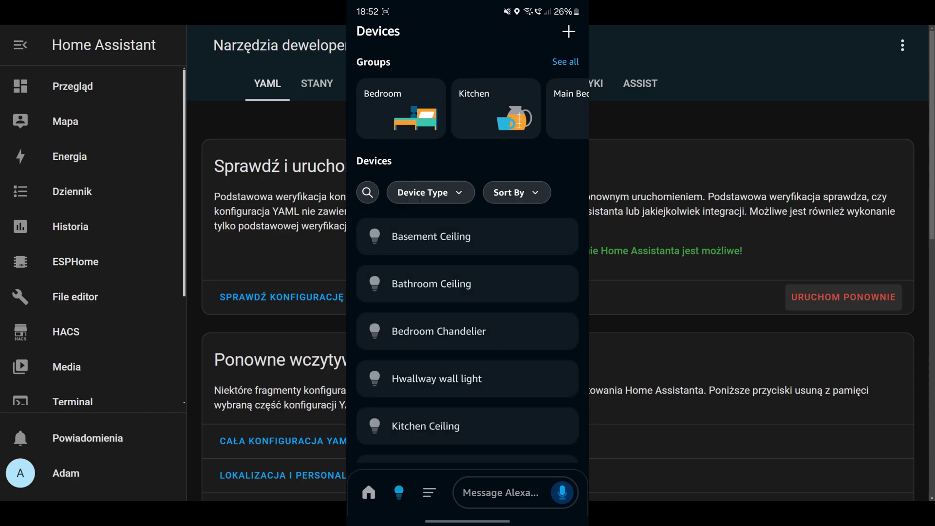
{"action": "left_click_drag", "start_coordinate": [545, 251], "coordinate": [586, 83]}
{"action": "left_click_drag", "start_coordinate": [495, 382], "coordinate": [541, 195]}
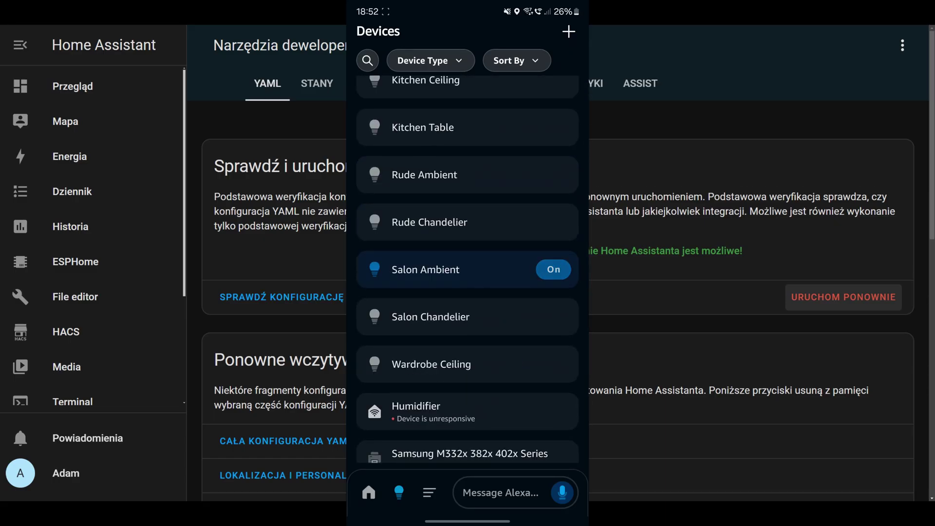
{"action": "left_click", "coordinate": [553, 269]}
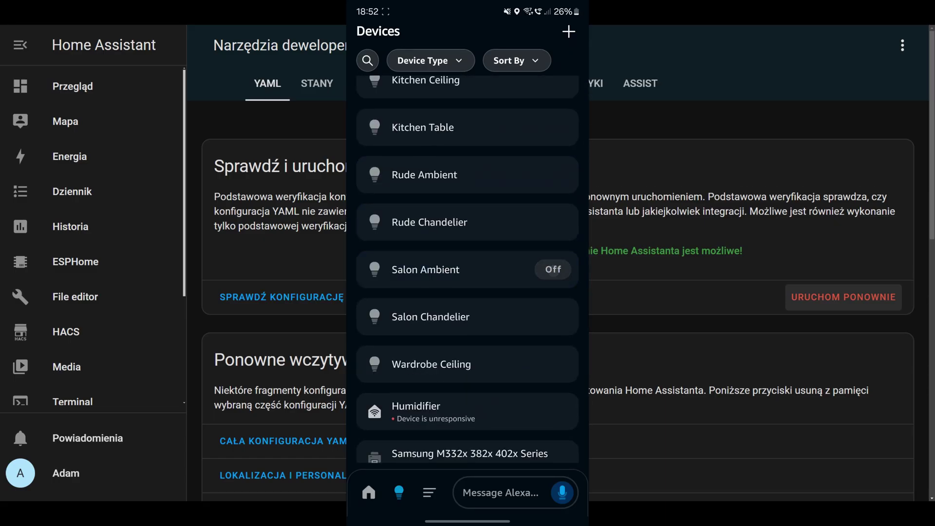
{"action": "left_click", "coordinate": [91, 88]}
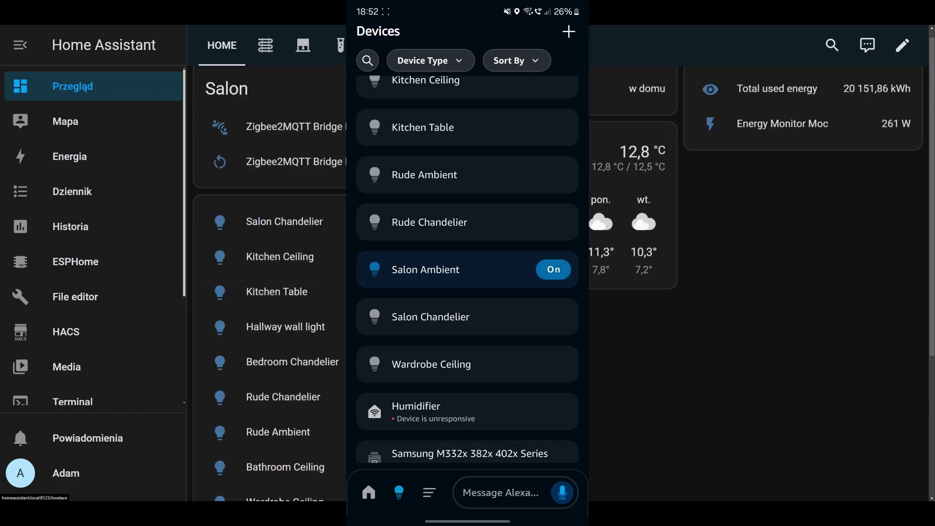